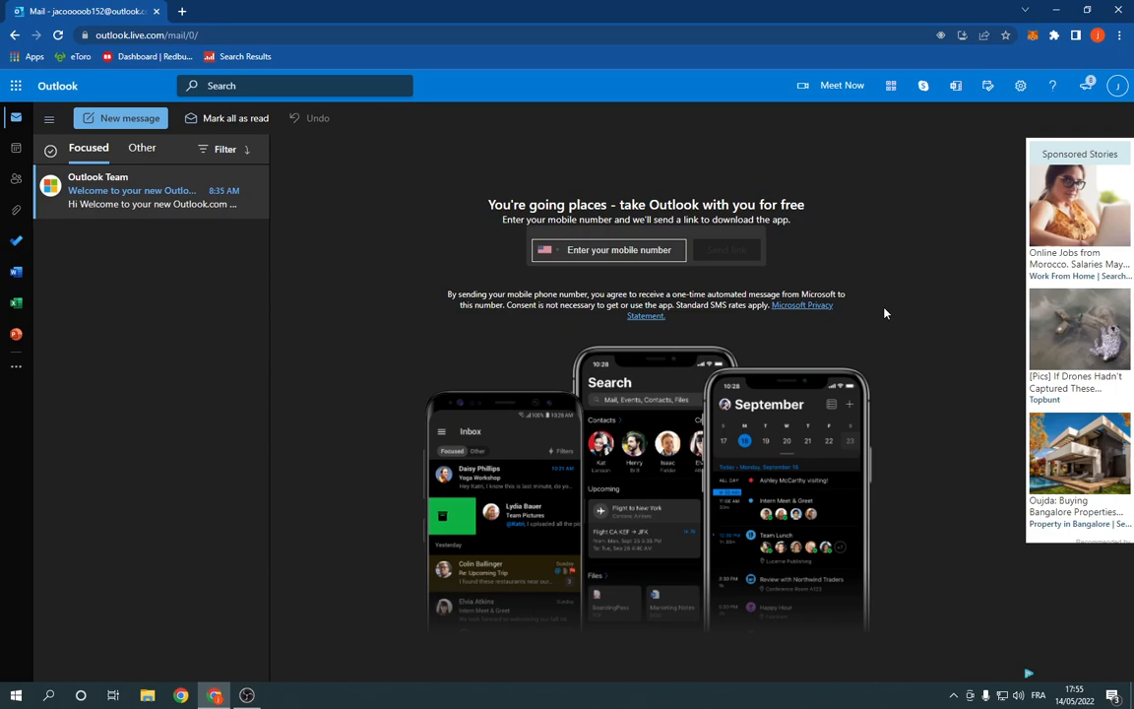
- Reach the full Outlook settings window from the gear icon's quick settings pane
click(1023, 86)
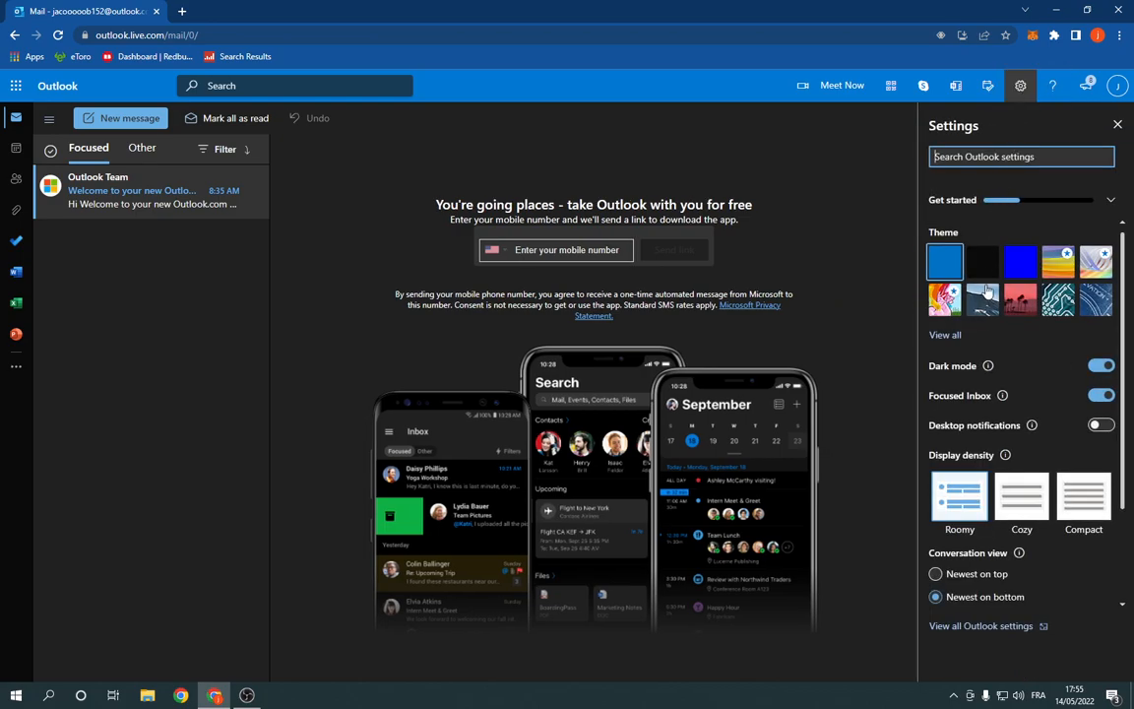
click(971, 628)
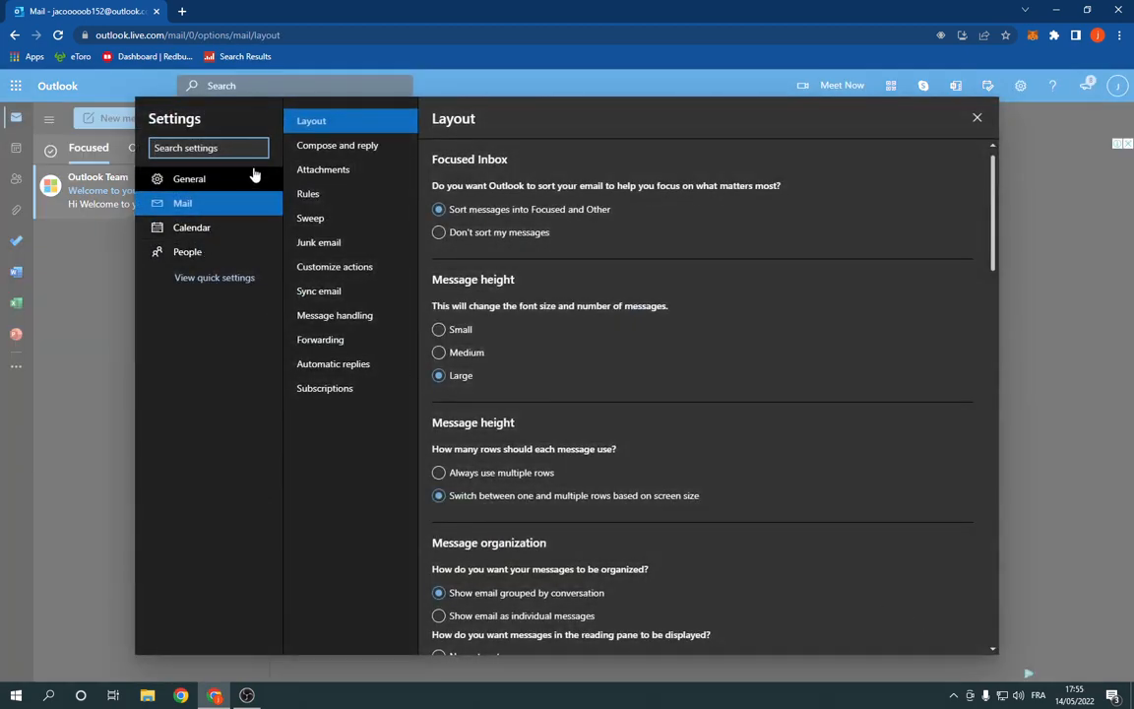
- Switch to the General category and show its Privacy and data settings
click(234, 180)
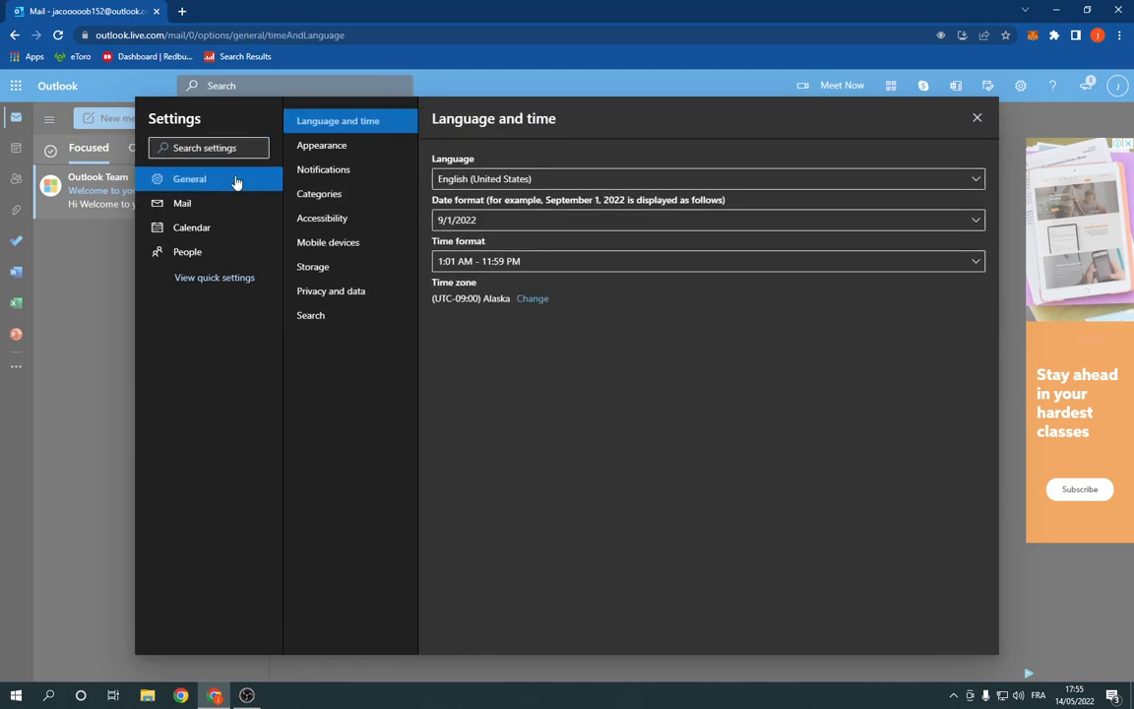
click(361, 295)
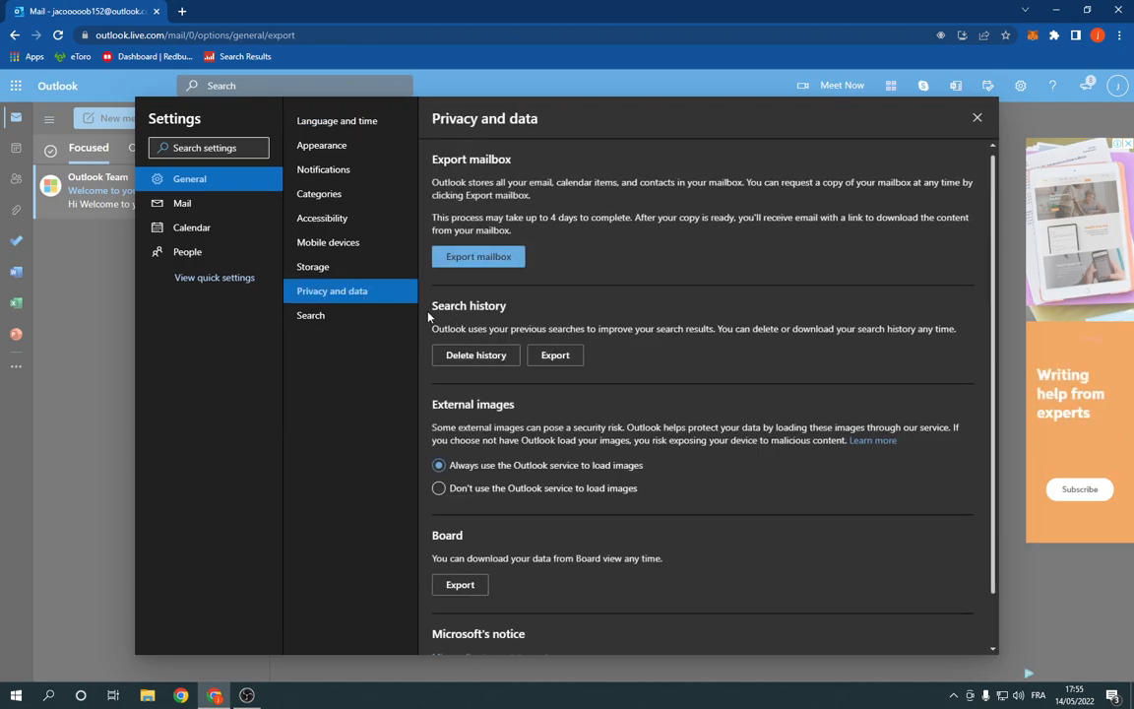
click(466, 361)
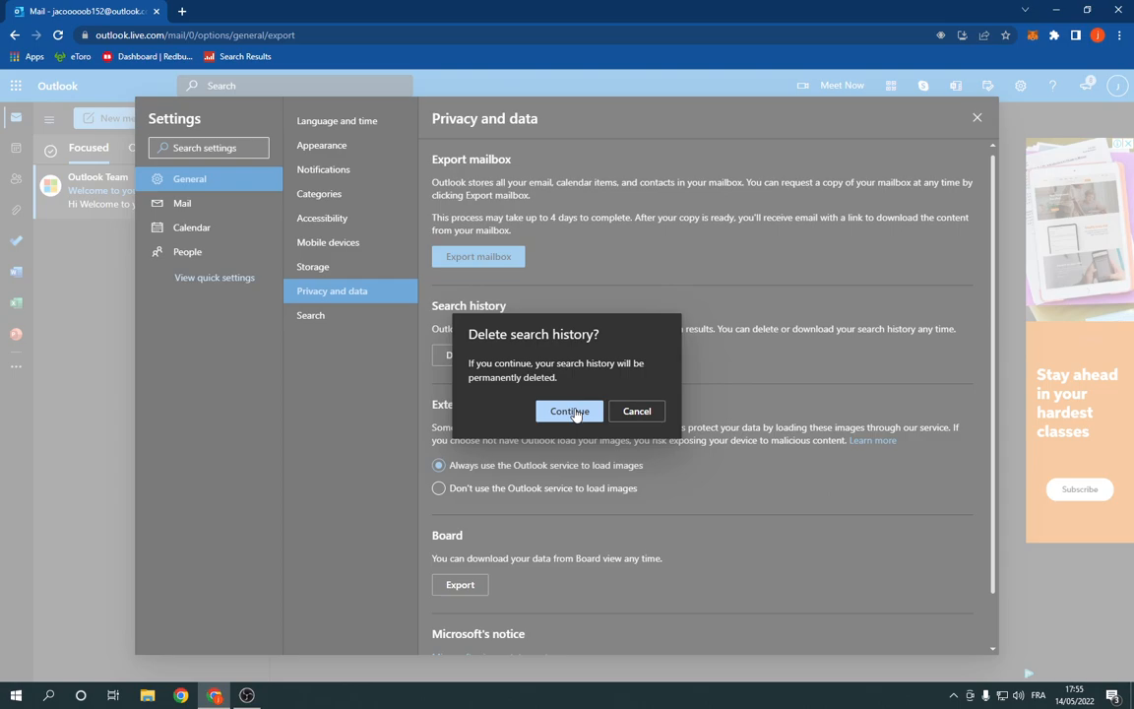
click(636, 411)
scroll(536, 403, down, 1)
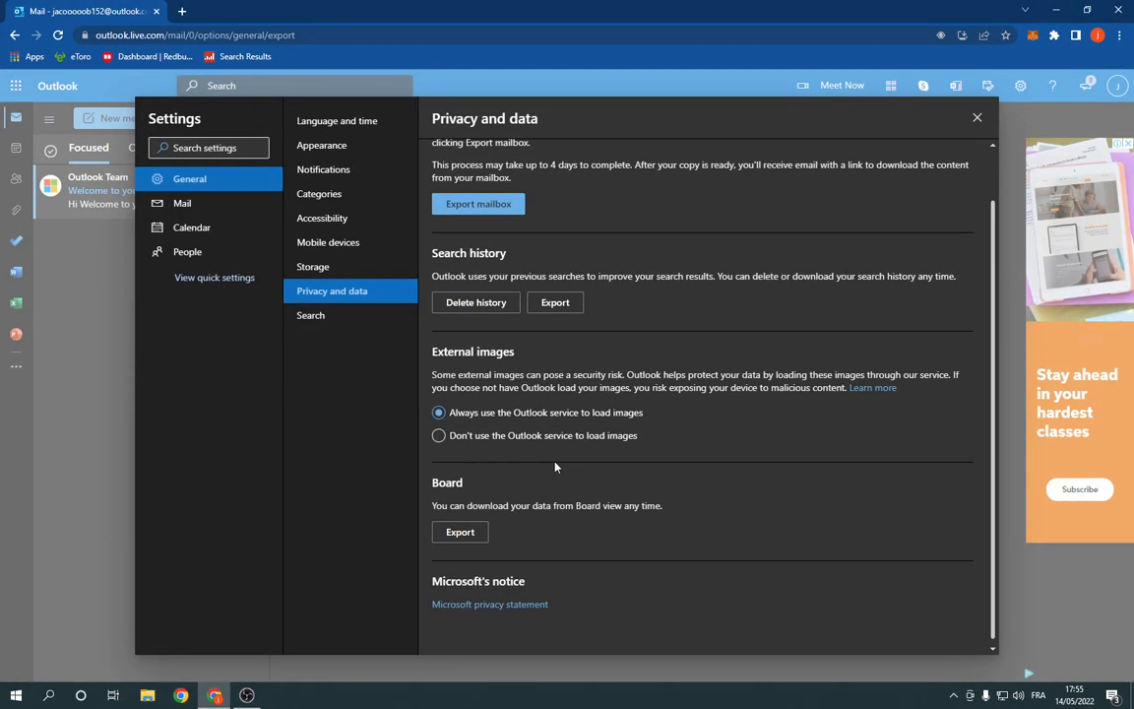
scroll(553, 466, up, 1)
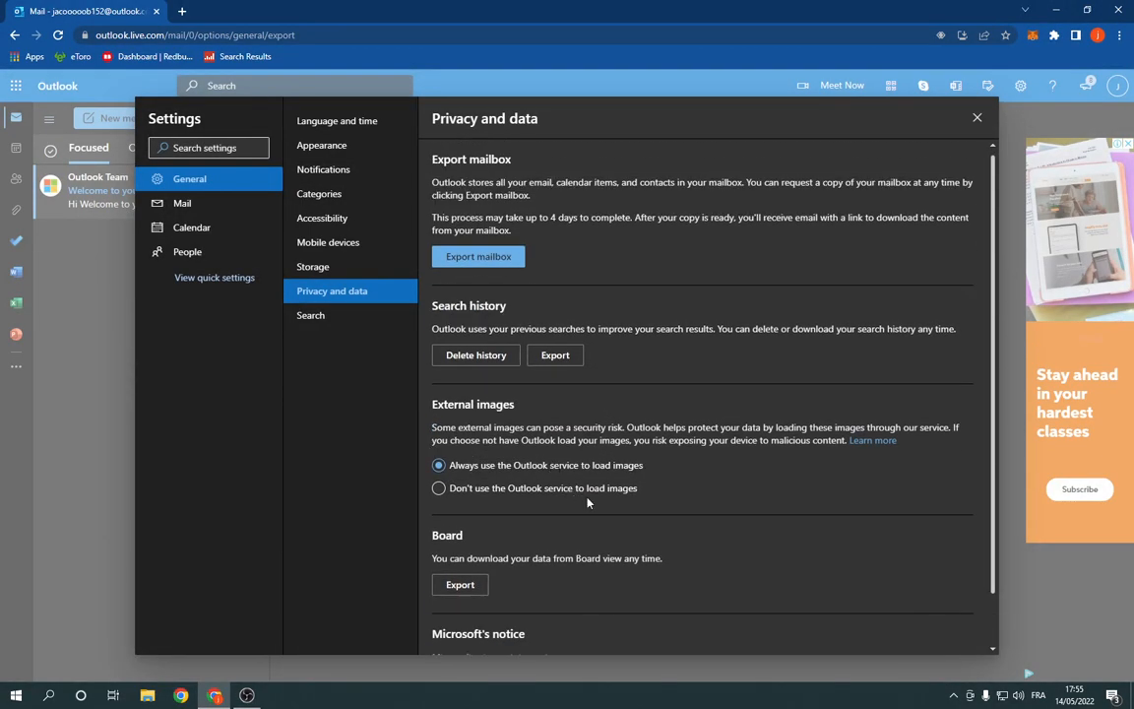
click(630, 487)
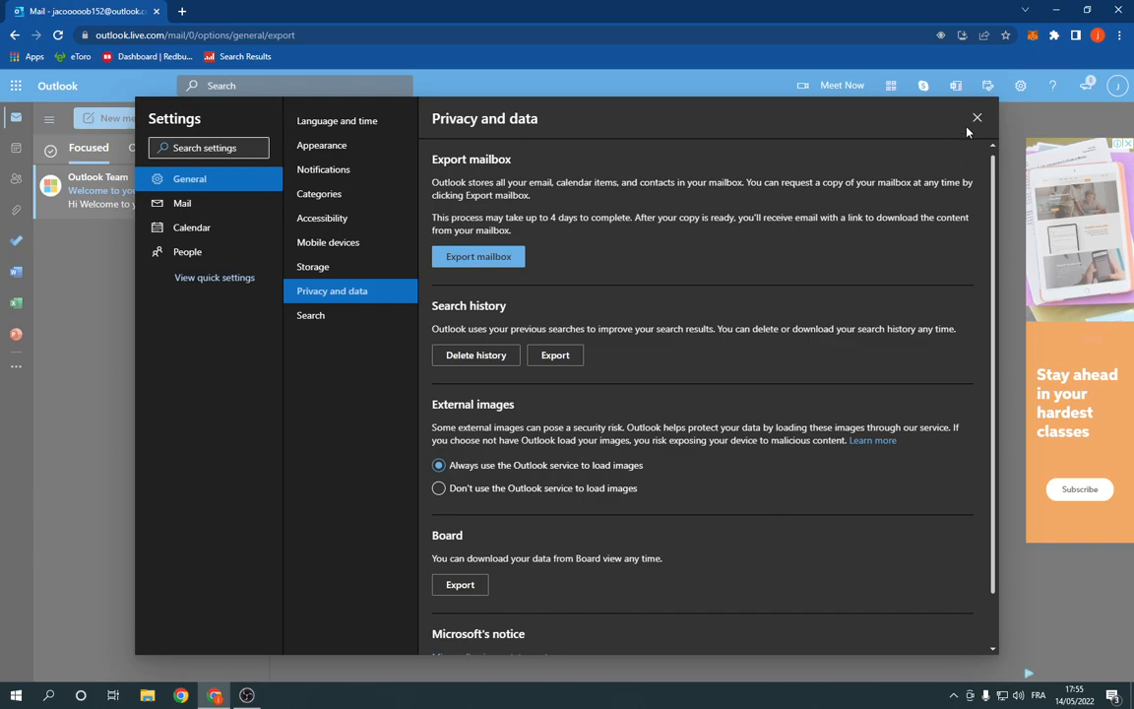